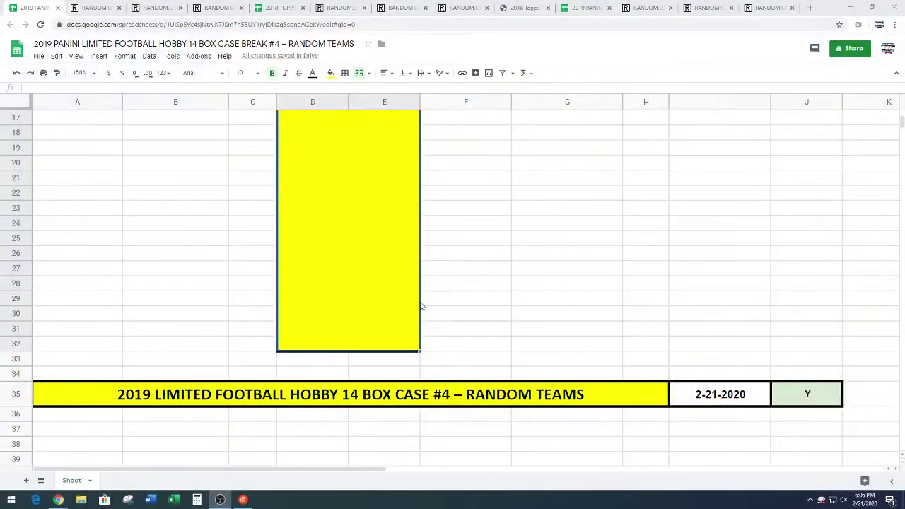
Step: Copy the 27 spot names in A51:A77 and bring up the random.org randomizer tab
{"action": "scroll", "coordinate": [106, 297], "scroll_direction": "down", "scroll_amount": 6}
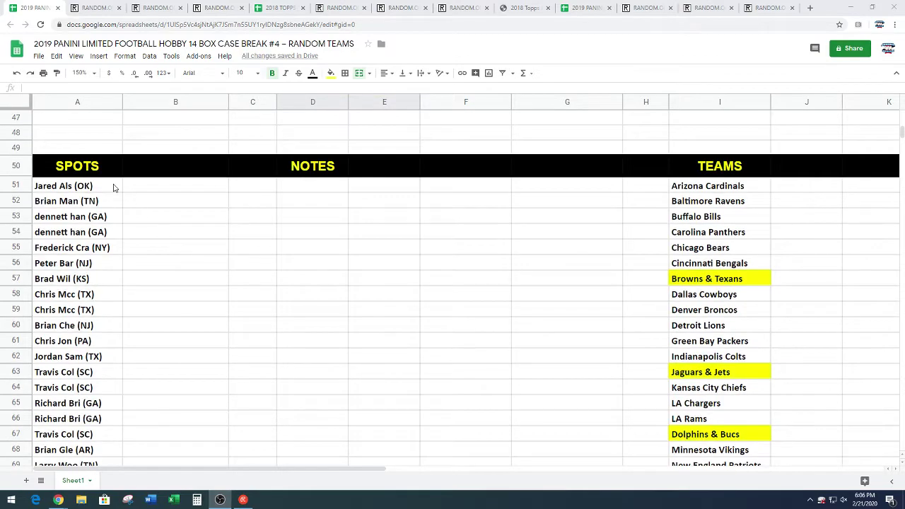
{"action": "left_click_drag", "start_coordinate": [113, 186], "coordinate": [76, 442]}
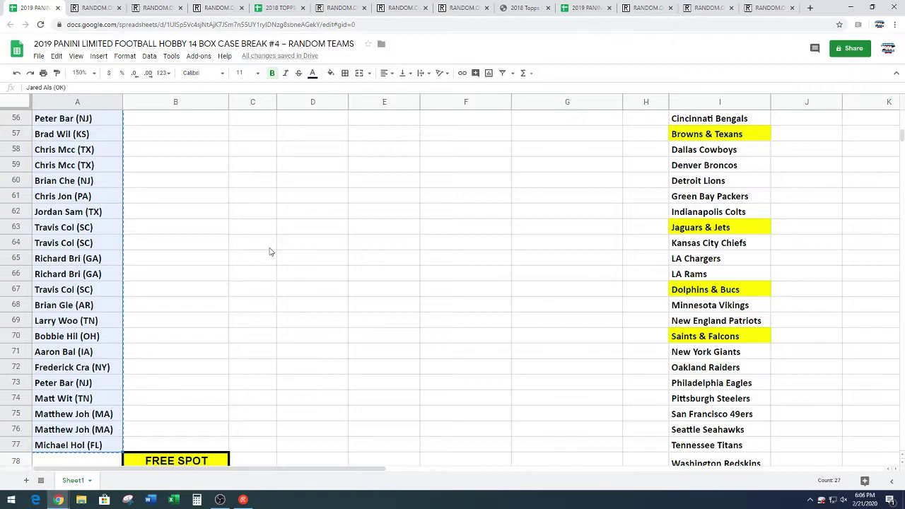
{"action": "left_click", "coordinate": [92, 8]}
Step: Paste the 27 names into the List Randomizer box and randomize them
{"action": "scroll", "coordinate": [101, 233], "scroll_direction": "down", "scroll_amount": 2}
{"action": "right_click", "coordinate": [154, 219]}
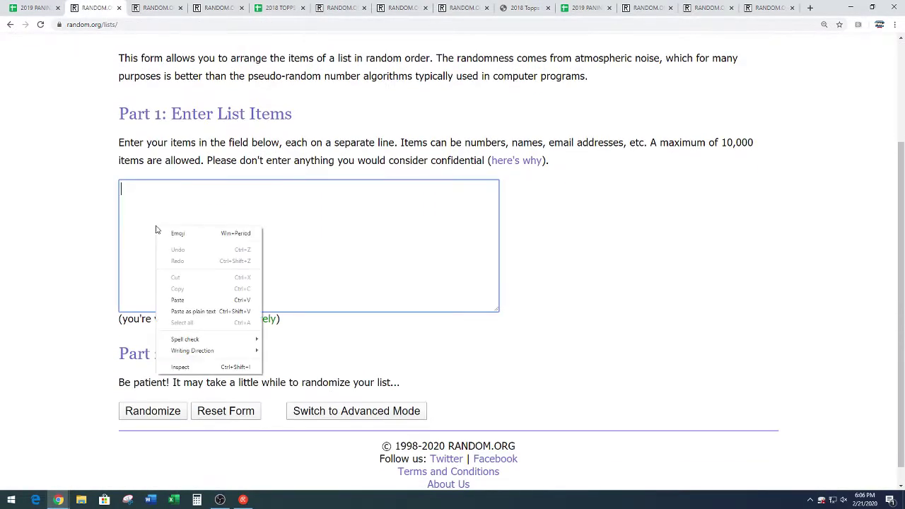
{"action": "left_click", "coordinate": [178, 297]}
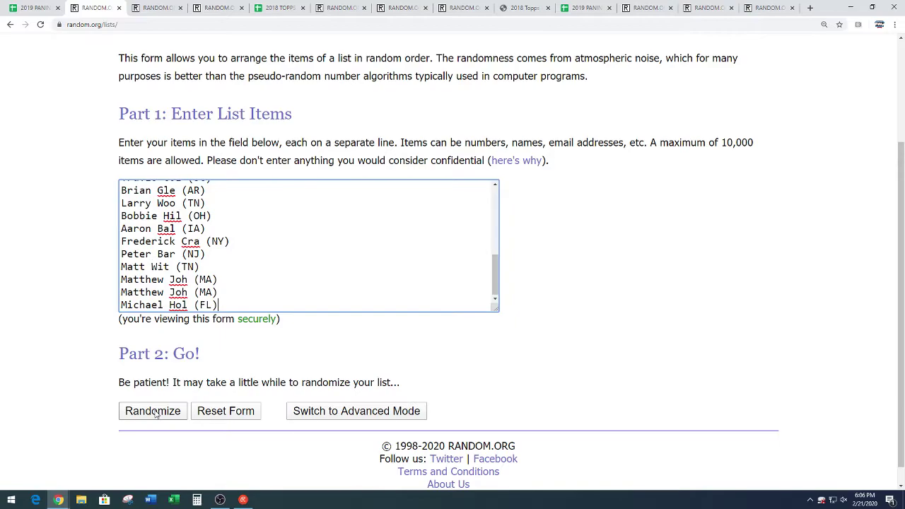
{"action": "left_click", "coordinate": [152, 410]}
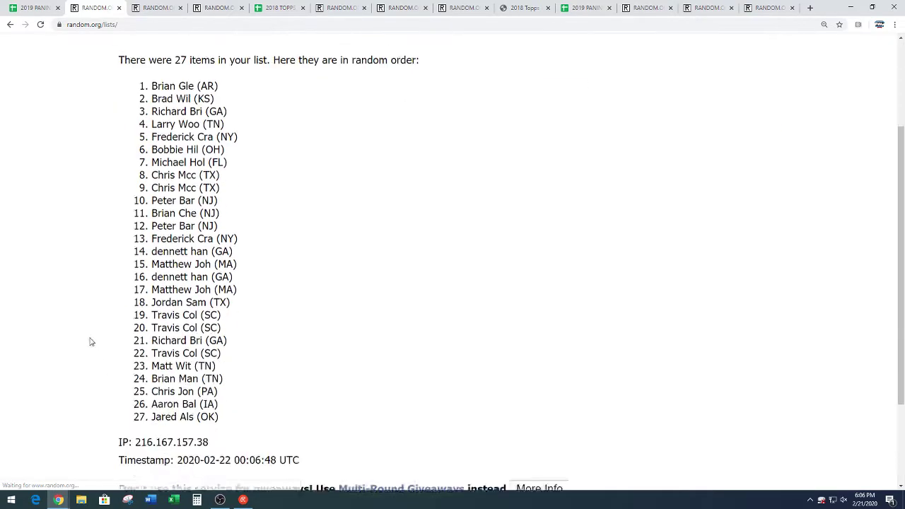
Step: Re-shuffle the name list five more times with Again!
{"action": "scroll", "coordinate": [139, 402], "scroll_direction": "down", "scroll_amount": 2}
{"action": "left_click", "coordinate": [140, 390]}
{"action": "scroll", "coordinate": [109, 307], "scroll_direction": "down", "scroll_amount": 5}
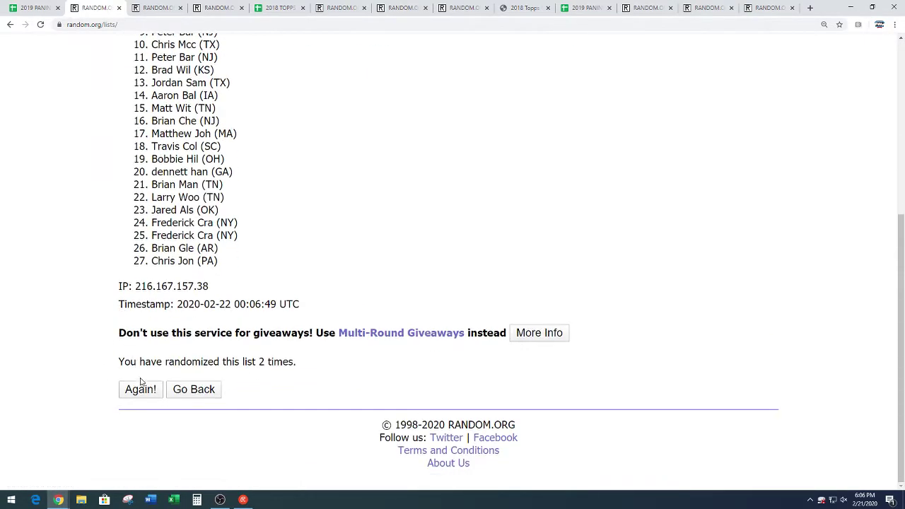
{"action": "left_click", "coordinate": [139, 388]}
{"action": "scroll", "coordinate": [101, 319], "scroll_direction": "down", "scroll_amount": 5}
{"action": "key", "text": "Return"}
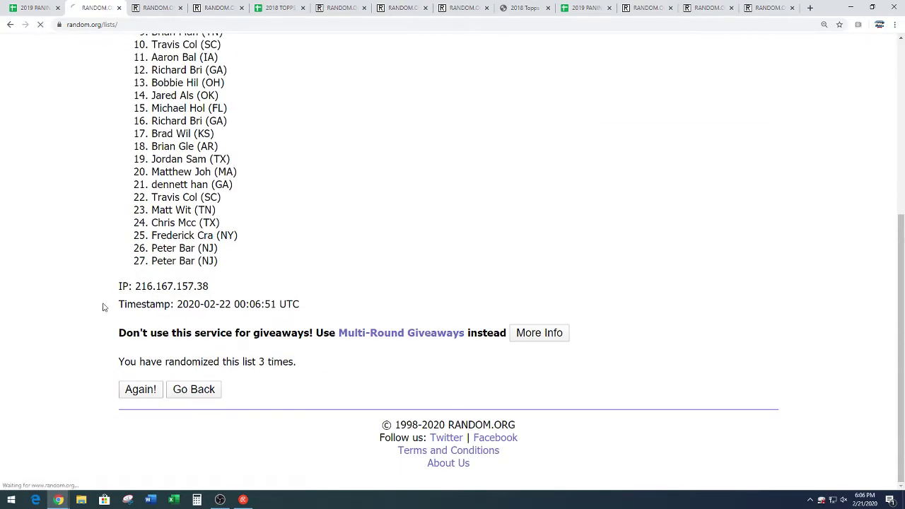
{"action": "scroll", "coordinate": [106, 318], "scroll_direction": "down", "scroll_amount": 5}
{"action": "left_click", "coordinate": [129, 383]}
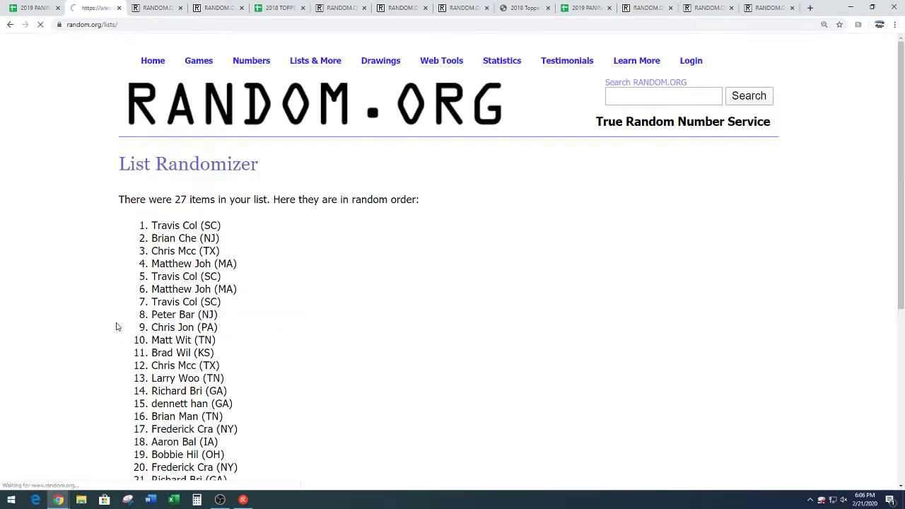
{"action": "scroll", "coordinate": [113, 325], "scroll_direction": "down", "scroll_amount": 5}
{"action": "left_click", "coordinate": [139, 389]}
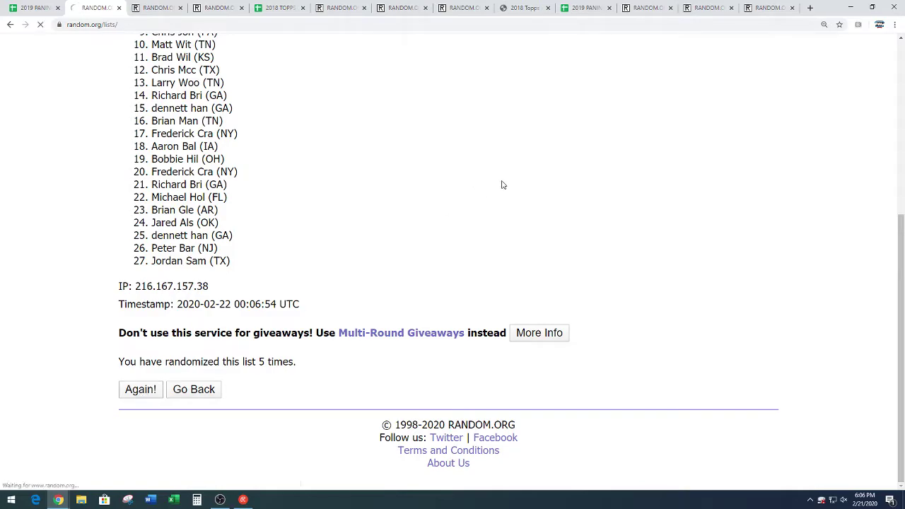
{"action": "scroll", "coordinate": [503, 183], "scroll_direction": "down", "scroll_amount": 2}
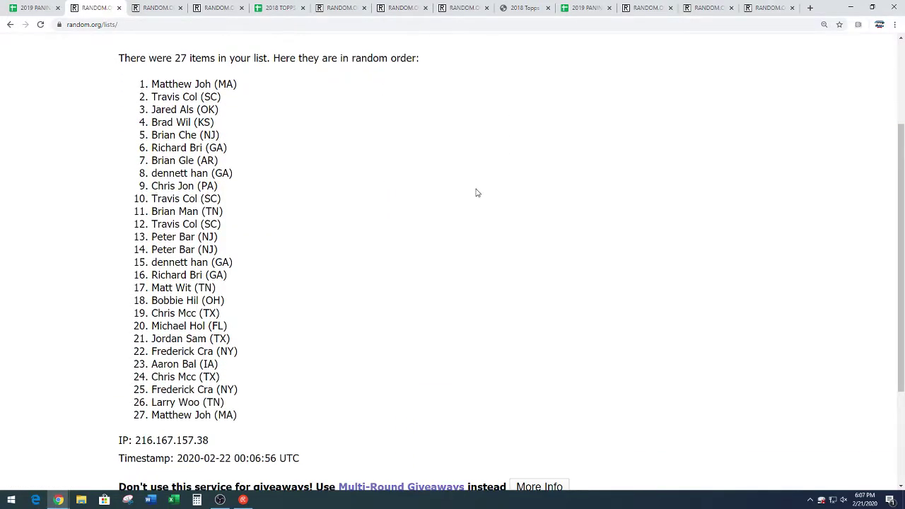
{"action": "triple_click", "coordinate": [236, 83]}
{"action": "left_click", "coordinate": [277, 145]}
{"action": "scroll", "coordinate": [327, 187], "scroll_direction": "down", "scroll_amount": 2}
{"action": "left_click_drag", "start_coordinate": [262, 356], "coordinate": [322, 347]}
{"action": "left_click", "coordinate": [344, 266]}
{"action": "scroll", "coordinate": [359, 216], "scroll_direction": "up", "scroll_amount": 2}
{"action": "scroll", "coordinate": [359, 217], "scroll_direction": "up", "scroll_amount": 1}
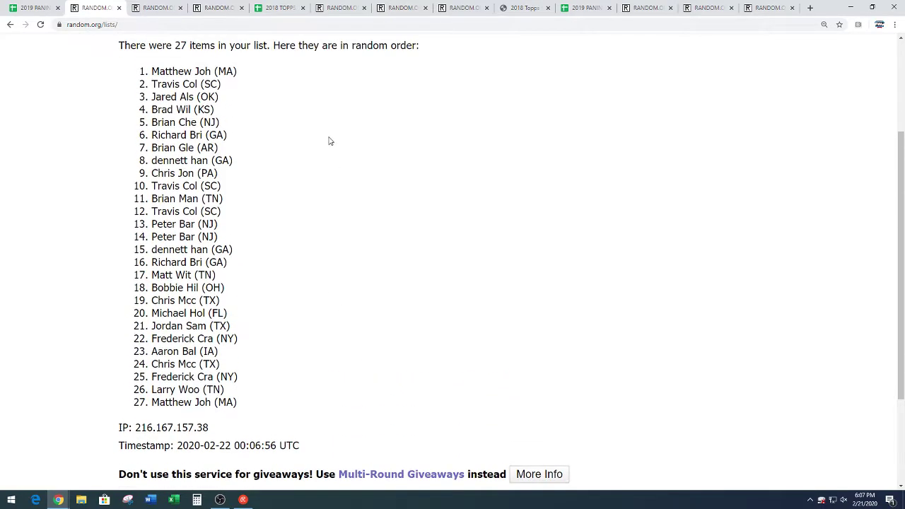
{"action": "left_click", "coordinate": [52, 12]}
{"action": "left_click", "coordinate": [176, 226]}
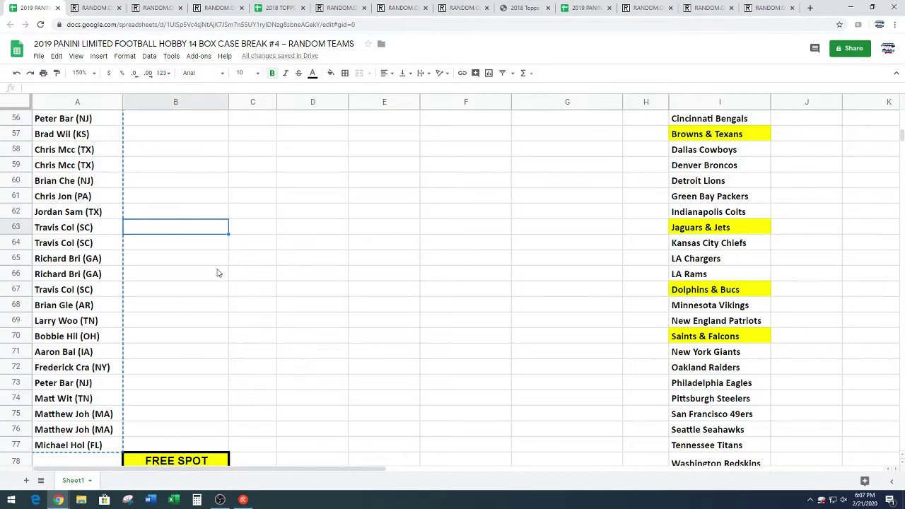
{"action": "scroll", "coordinate": [212, 293], "scroll_direction": "down", "scroll_amount": 1}
{"action": "scroll", "coordinate": [212, 293], "scroll_direction": "down", "scroll_amount": 1}
{"action": "left_click", "coordinate": [119, 337]}
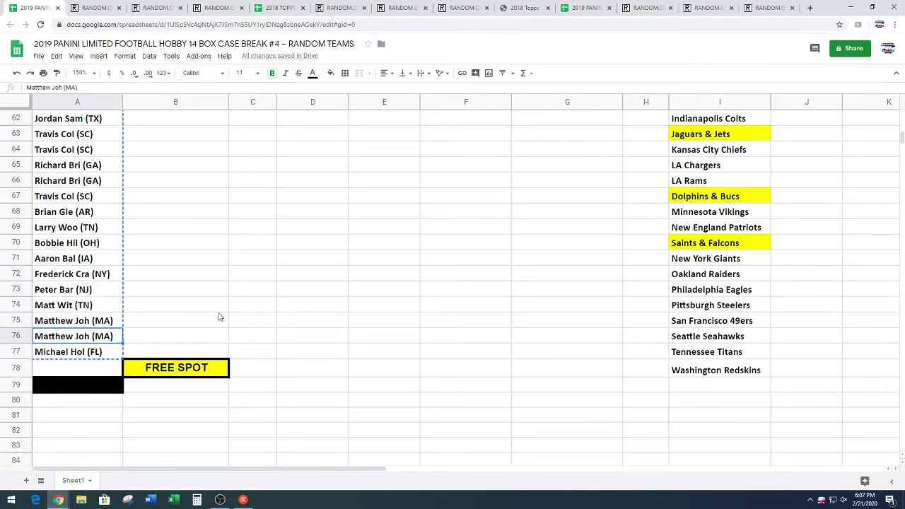
{"action": "key", "text": "ctrl+c"}
{"action": "key", "text": "Down"}
{"action": "key", "text": "Down"}
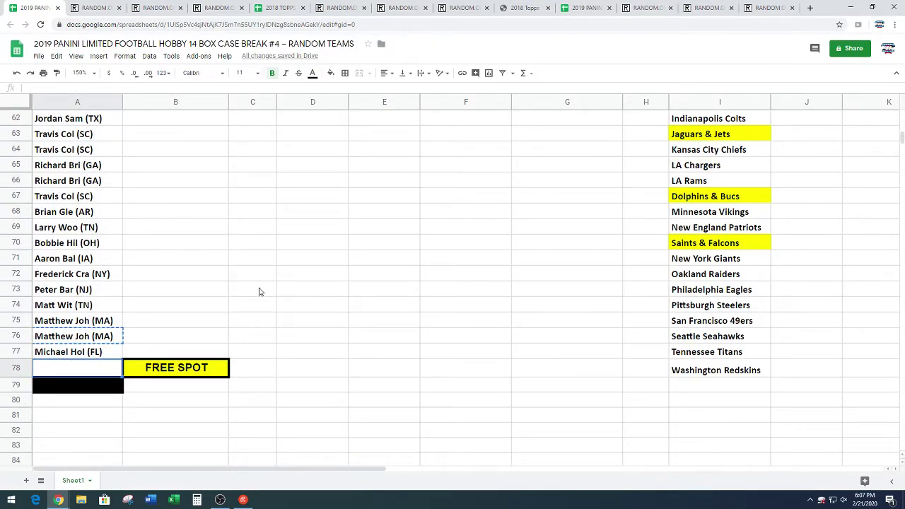
{"action": "key", "text": "ctrl+v"}
Step: Select and copy the full 28-name SPOTS range A51:A78
{"action": "left_click", "coordinate": [217, 278]}
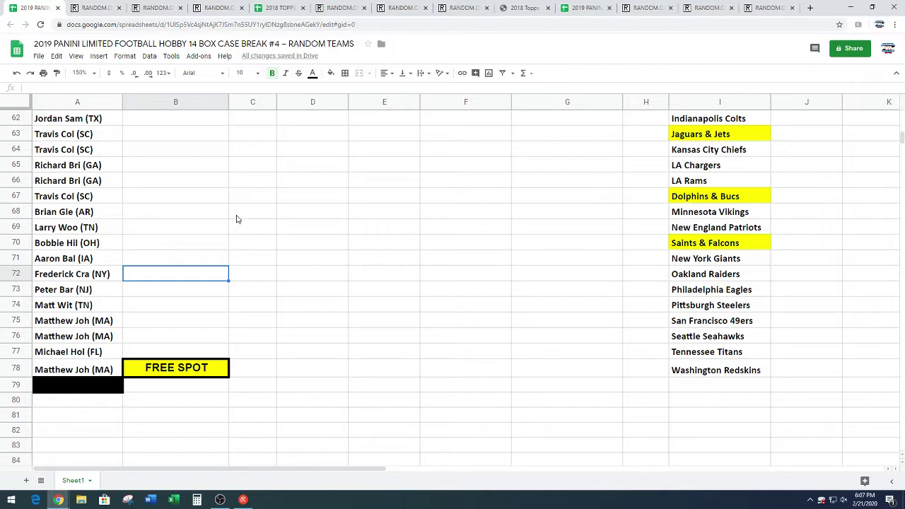
{"action": "scroll", "coordinate": [286, 274], "scroll_direction": "up", "scroll_amount": 4}
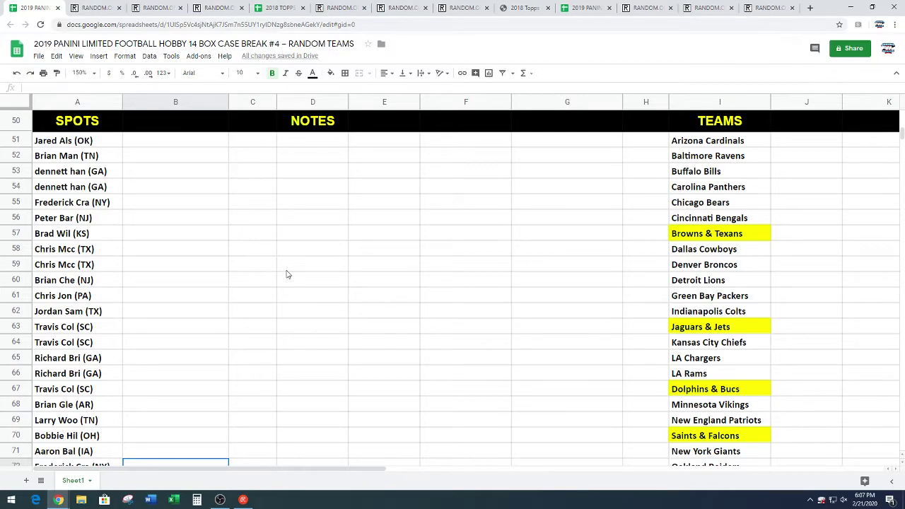
{"action": "left_click_drag", "start_coordinate": [115, 145], "coordinate": [108, 432]}
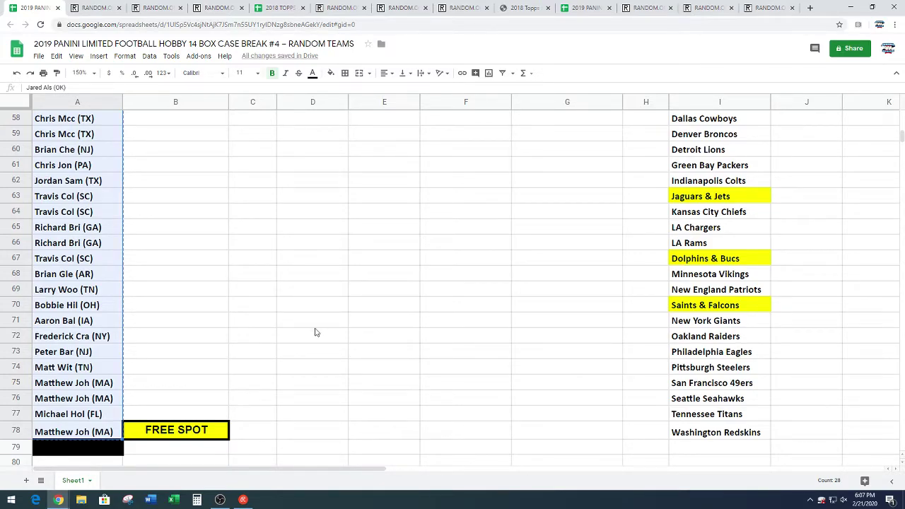
Step: Paste the 28 names into another List Randomizer page and randomize them
{"action": "left_click", "coordinate": [154, 8]}
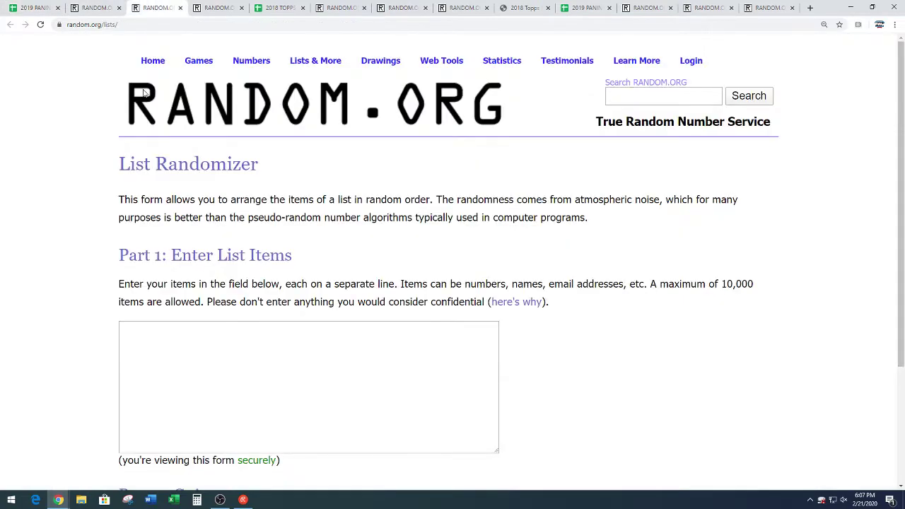
{"action": "scroll", "coordinate": [79, 206], "scroll_direction": "down", "scroll_amount": 3}
{"action": "right_click", "coordinate": [167, 213]}
{"action": "left_click", "coordinate": [185, 286]}
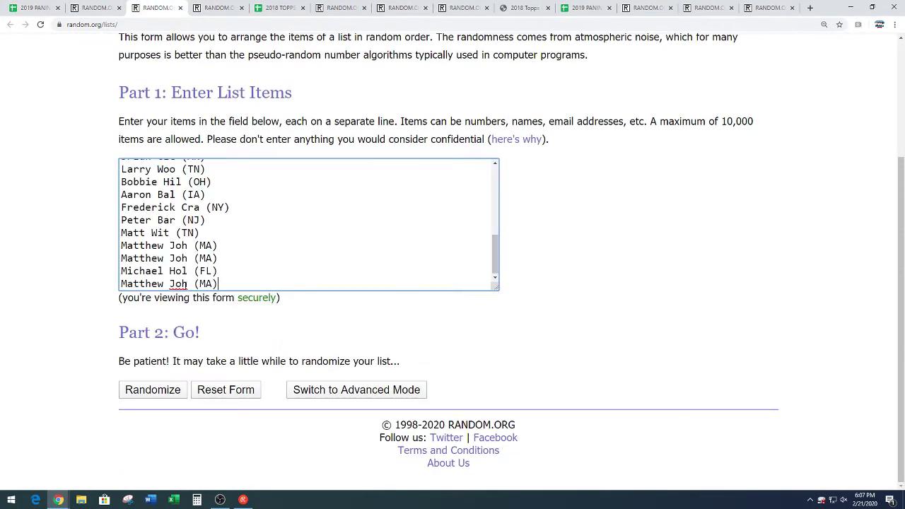
{"action": "left_click", "coordinate": [152, 391]}
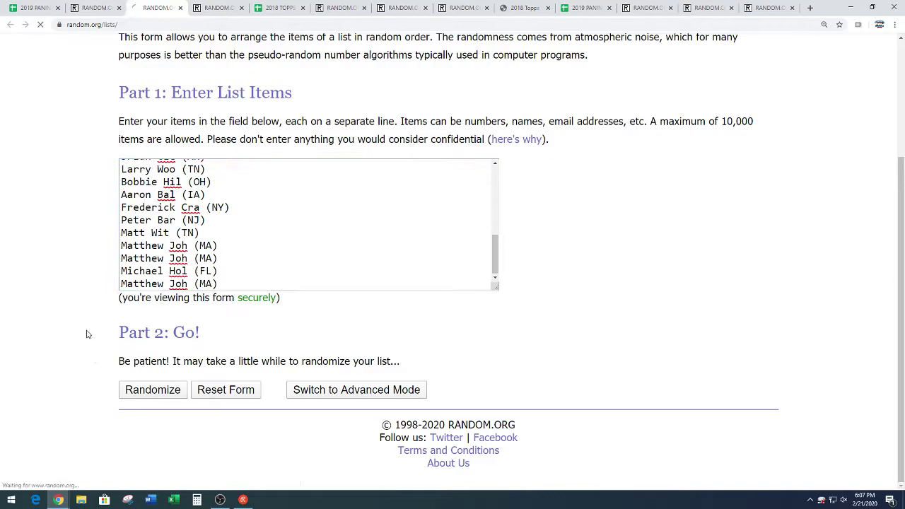
Step: Re-shuffle the 28-name list several more times
{"action": "scroll", "coordinate": [91, 328], "scroll_direction": "down", "scroll_amount": 4}
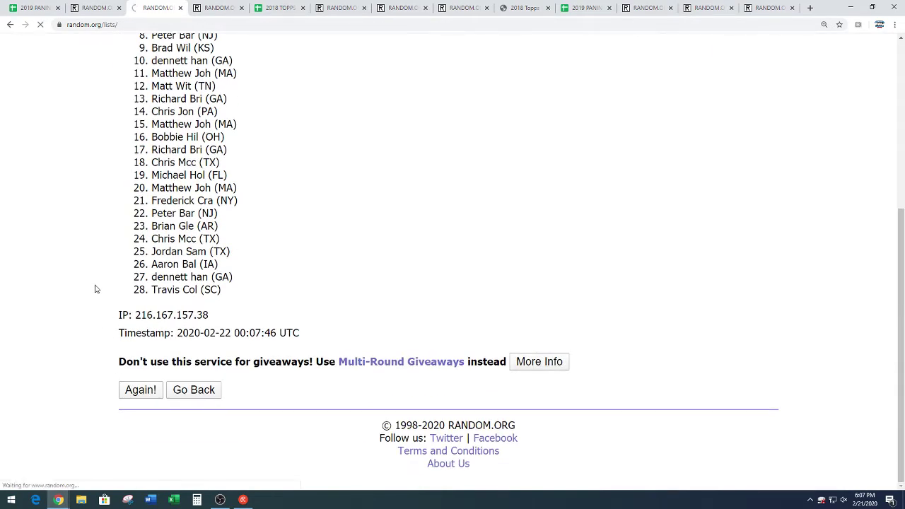
{"action": "left_click", "coordinate": [140, 390]}
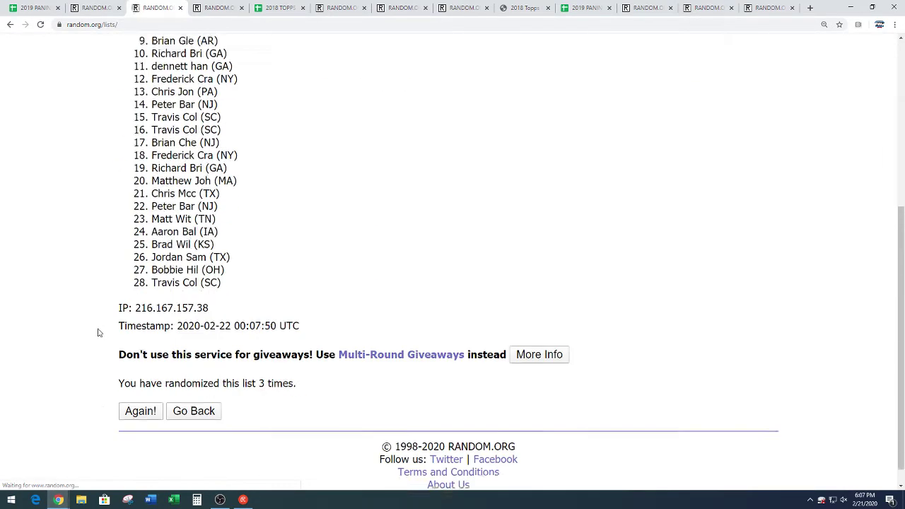
{"action": "left_click", "coordinate": [133, 390]}
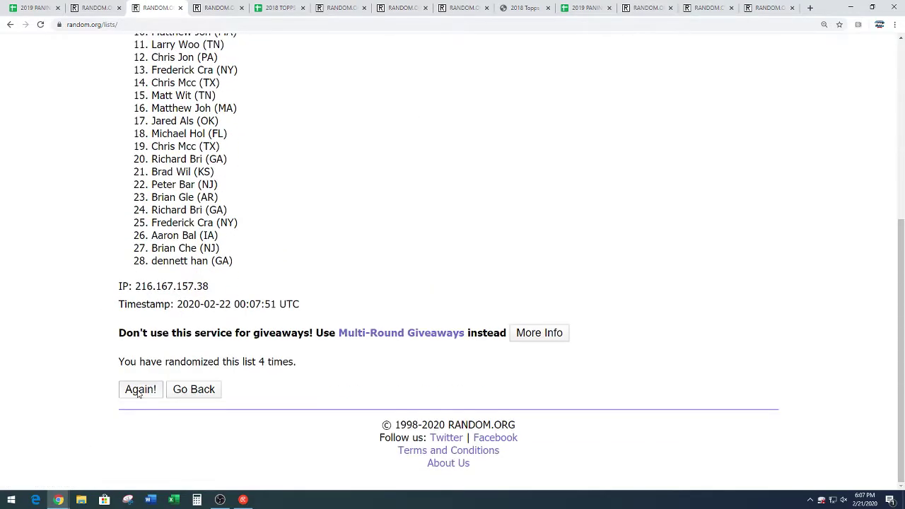
{"action": "scroll", "coordinate": [117, 382], "scroll_direction": "down", "scroll_amount": 4}
{"action": "left_click", "coordinate": [127, 388]}
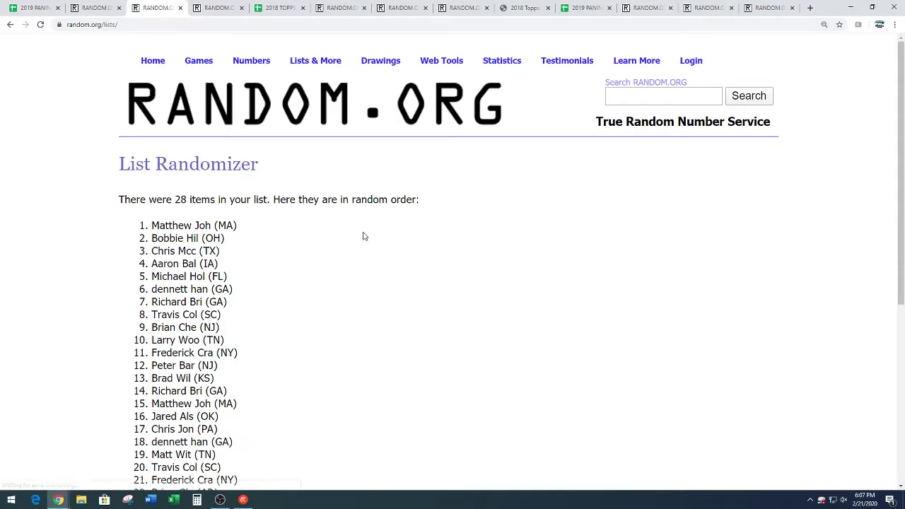
{"action": "scroll", "coordinate": [366, 228], "scroll_direction": "down", "scroll_amount": 2}
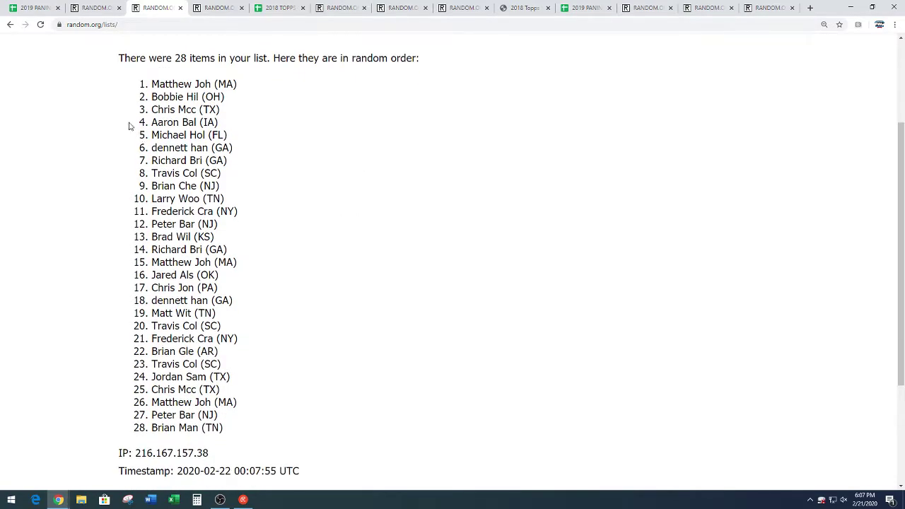
Step: Select the whole shuffled name list and copy it
{"action": "left_click_drag", "start_coordinate": [151, 83], "coordinate": [240, 427]}
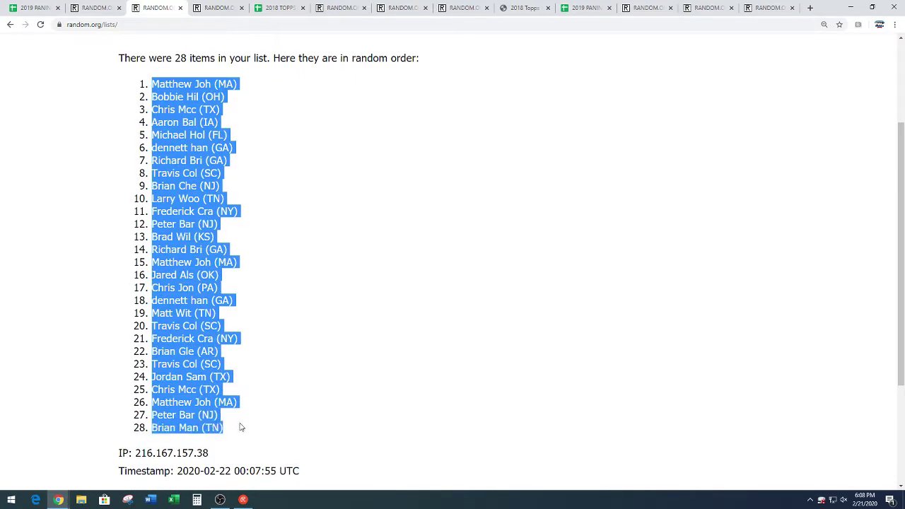
{"action": "right_click", "coordinate": [200, 383]}
{"action": "left_click", "coordinate": [209, 393]}
{"action": "left_click", "coordinate": [273, 364]}
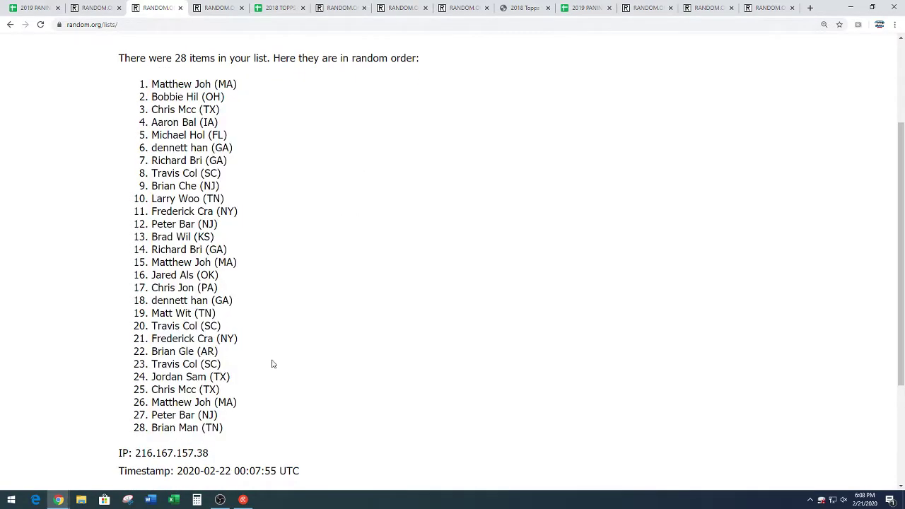
{"action": "scroll", "coordinate": [318, 306], "scroll_direction": "down", "scroll_amount": 2}
{"action": "left_click_drag", "start_coordinate": [260, 362], "coordinate": [317, 363]}
{"action": "left_click", "coordinate": [326, 294]}
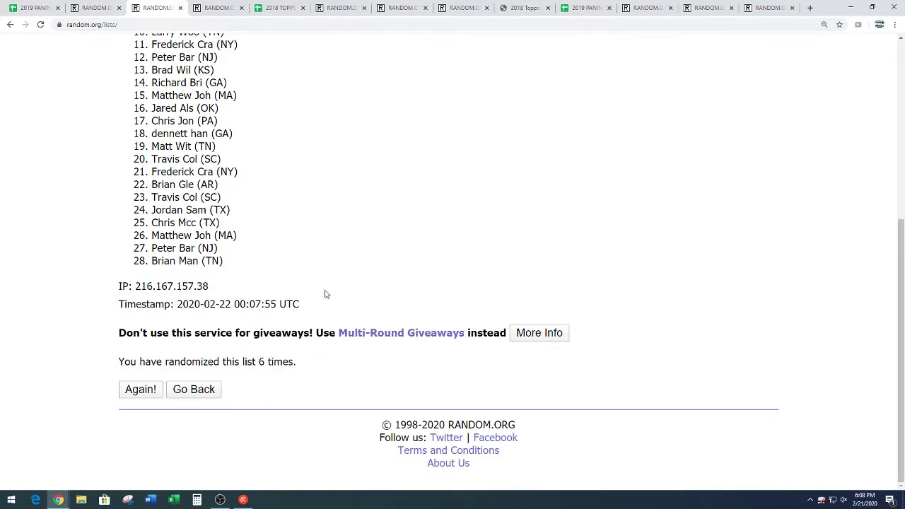
{"action": "scroll", "coordinate": [325, 294], "scroll_direction": "up", "scroll_amount": 5}
Step: Paste the 28 shuffled names into column A starting at A1
{"action": "left_click", "coordinate": [31, 8]}
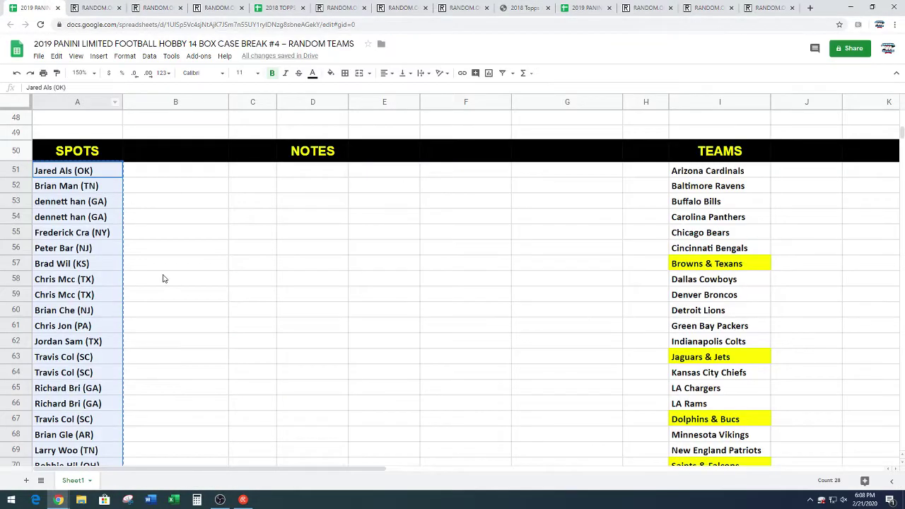
{"action": "scroll", "coordinate": [162, 279], "scroll_direction": "up", "scroll_amount": 10}
{"action": "left_click", "coordinate": [106, 117]}
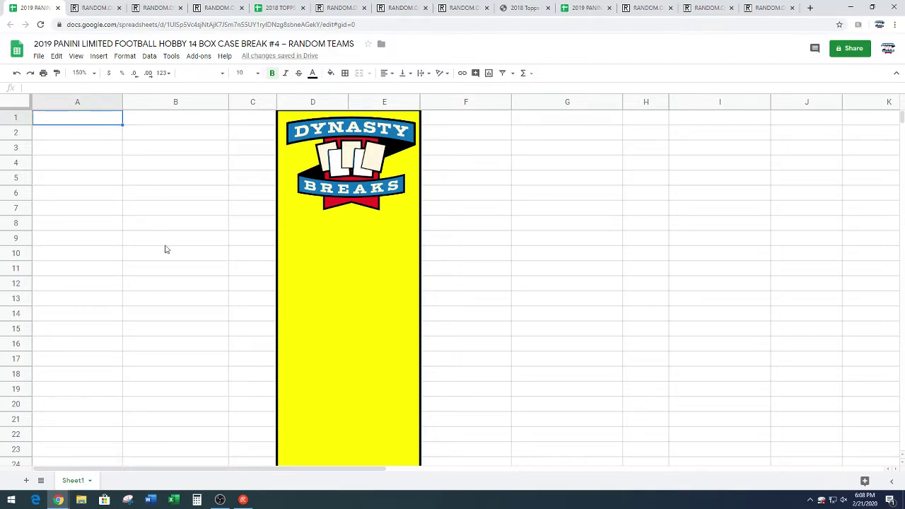
{"action": "key", "text": "ctrl+v"}
{"action": "left_click", "coordinate": [202, 285]}
Step: Move the last 14 names, A15:A28, into column F starting at F1
{"action": "scroll", "coordinate": [174, 315], "scroll_direction": "down", "scroll_amount": 2}
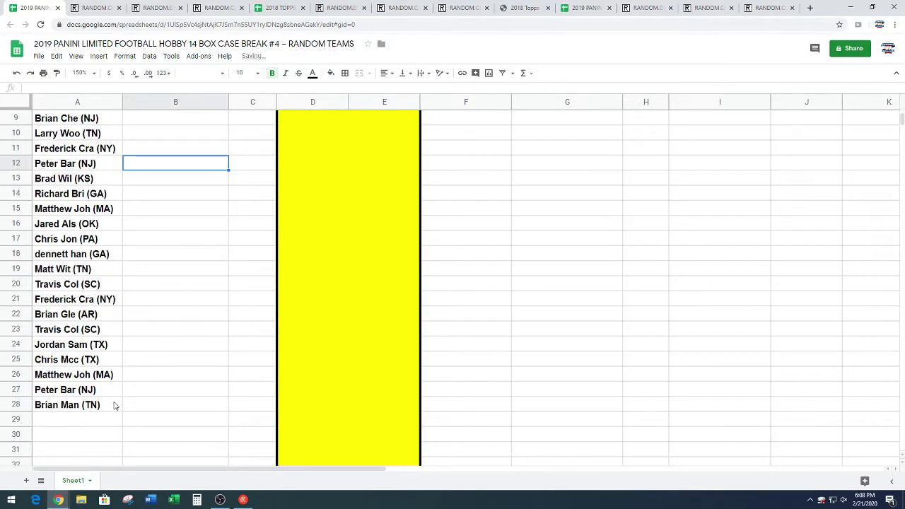
{"action": "left_click_drag", "start_coordinate": [115, 405], "coordinate": [104, 219]}
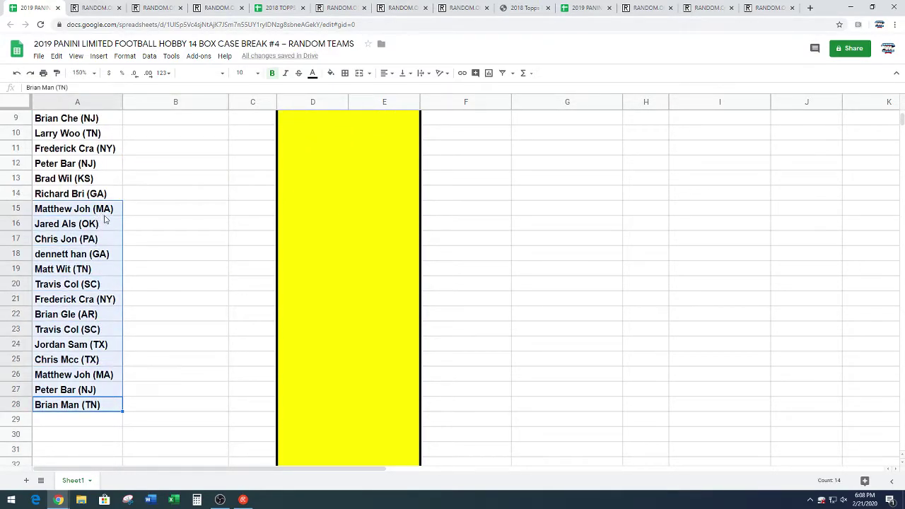
{"action": "scroll", "coordinate": [104, 219], "scroll_direction": "up", "scroll_amount": 2}
{"action": "key", "text": "ctrl+x"}
{"action": "left_click", "coordinate": [464, 123]}
{"action": "key", "text": "ctrl+v"}
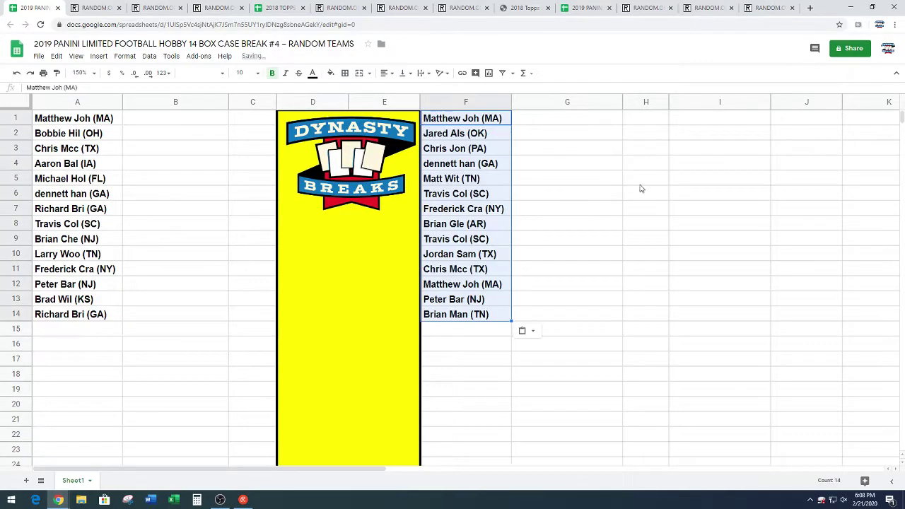
{"action": "left_click", "coordinate": [710, 193]}
Step: Select and copy the 28 team names in I51:I78
{"action": "scroll", "coordinate": [632, 238], "scroll_direction": "down", "scroll_amount": 10}
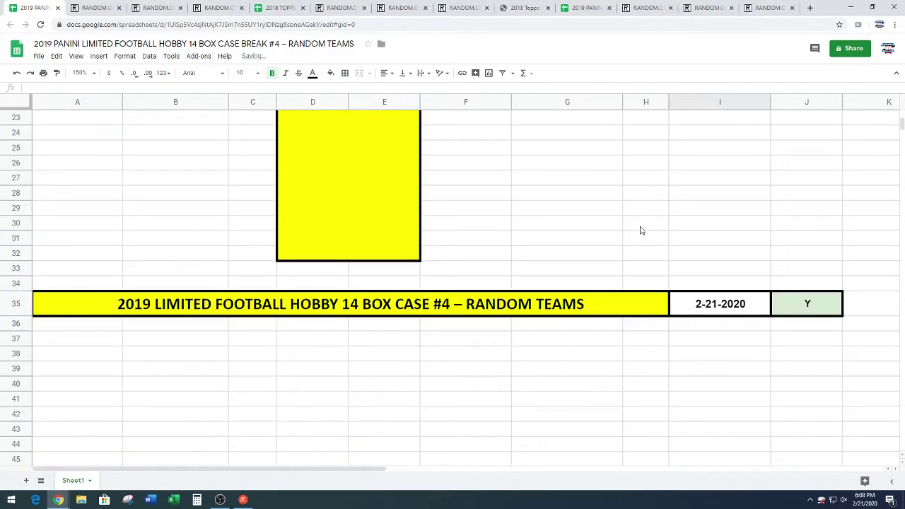
{"action": "scroll", "coordinate": [671, 217], "scroll_direction": "down", "scroll_amount": 5}
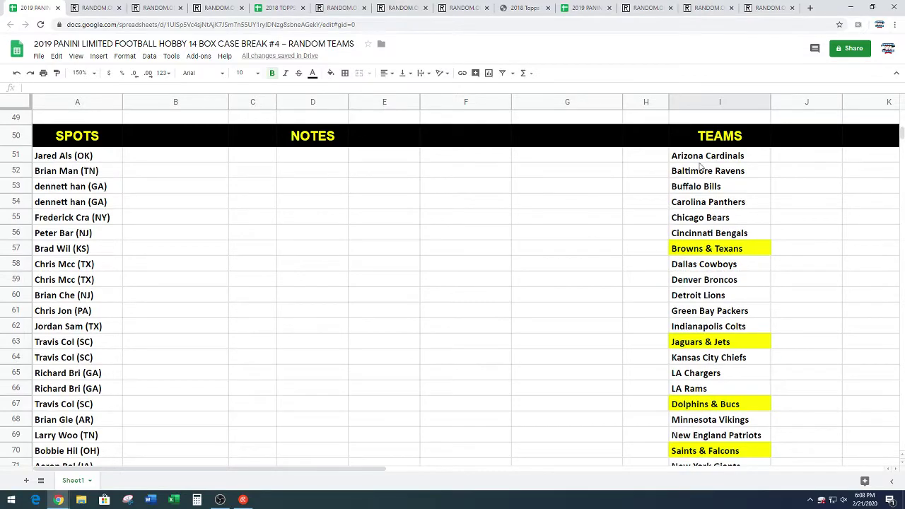
{"action": "left_click_drag", "start_coordinate": [704, 158], "coordinate": [694, 404]}
{"action": "scroll", "coordinate": [525, 337], "scroll_direction": "up", "scroll_amount": 5}
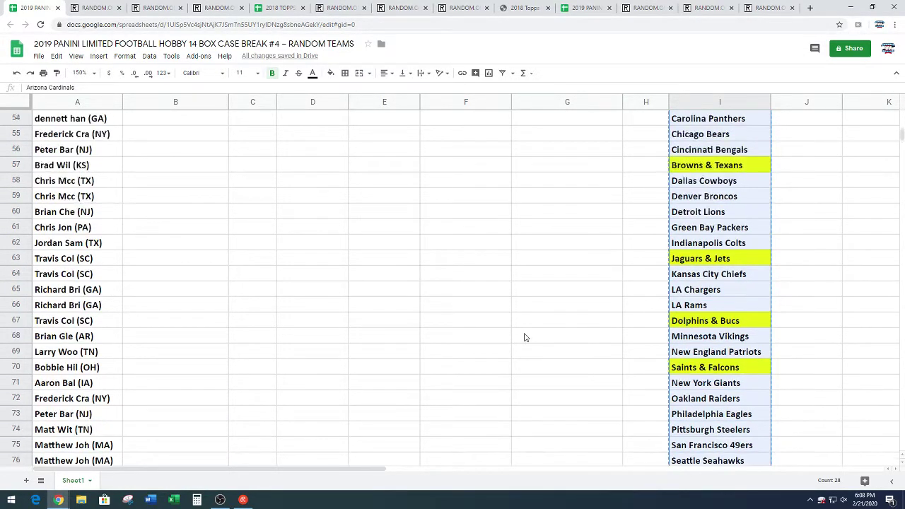
Step: Paste the 28 teams into the List Randomizer and shuffle them repeatedly
{"action": "left_click", "coordinate": [216, 8]}
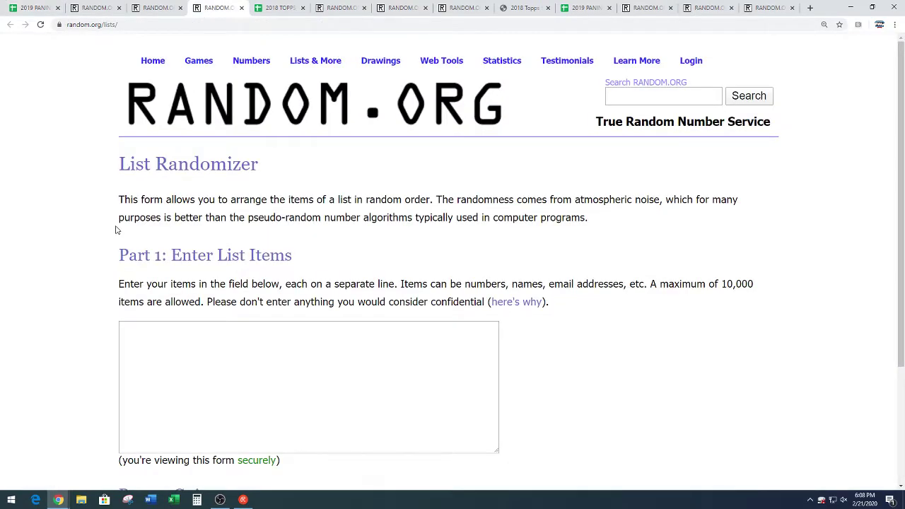
{"action": "scroll", "coordinate": [116, 230], "scroll_direction": "down", "scroll_amount": 3}
{"action": "left_click", "coordinate": [127, 233]}
{"action": "right_click", "coordinate": [129, 234]}
{"action": "left_click", "coordinate": [149, 307]}
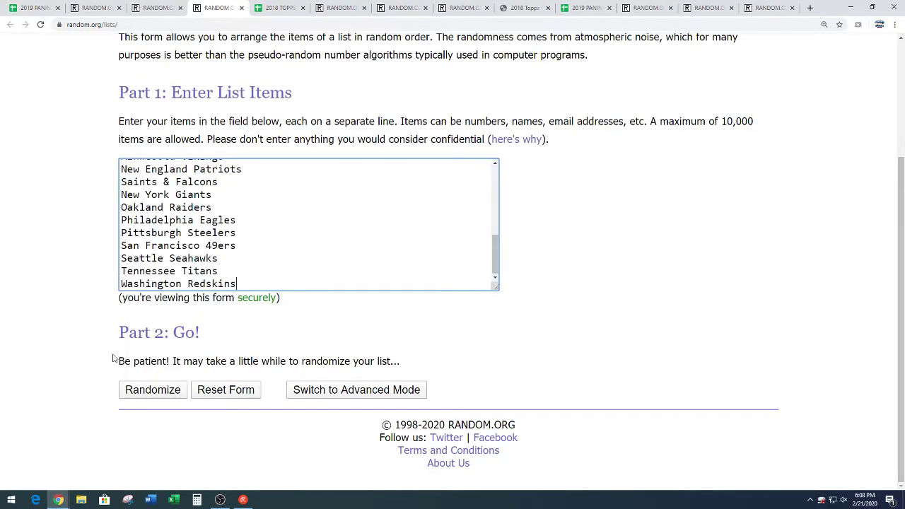
{"action": "left_click", "coordinate": [144, 394]}
{"action": "scroll", "coordinate": [74, 305], "scroll_direction": "down", "scroll_amount": 5}
{"action": "left_click", "coordinate": [141, 388]}
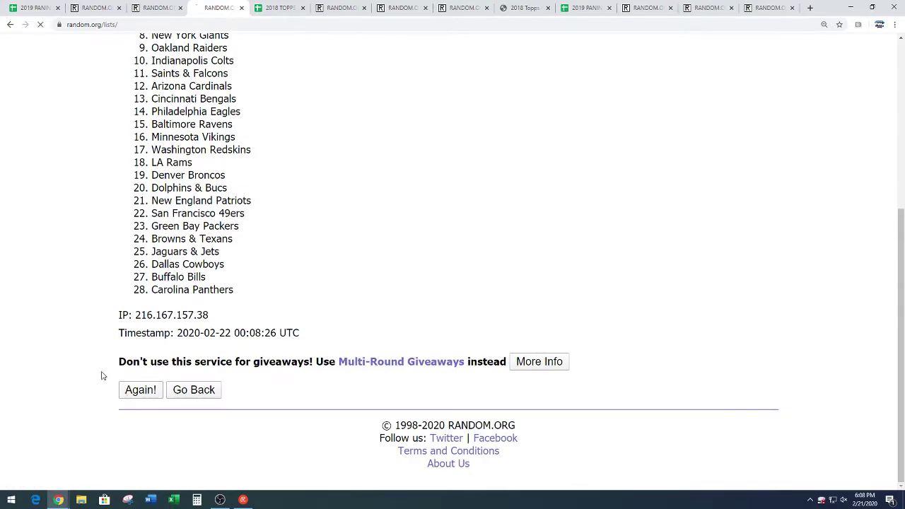
{"action": "left_click", "coordinate": [136, 392]}
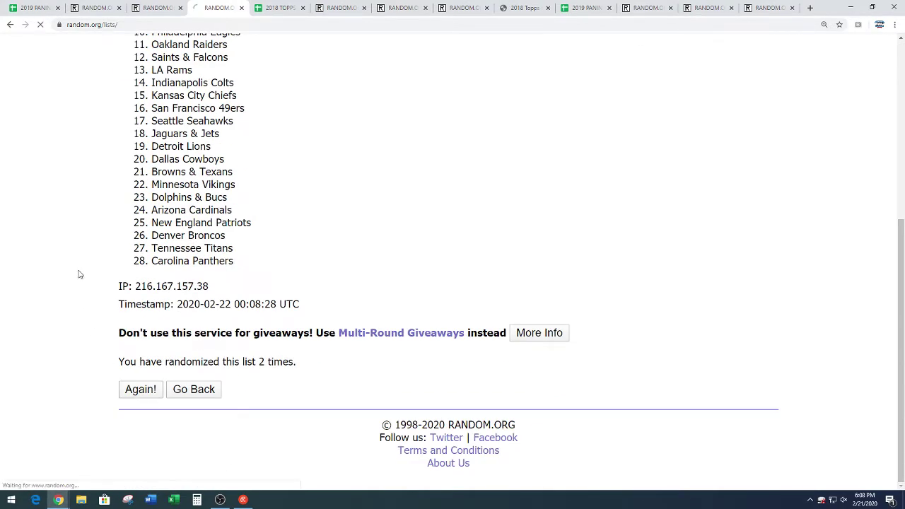
{"action": "left_click", "coordinate": [136, 393]}
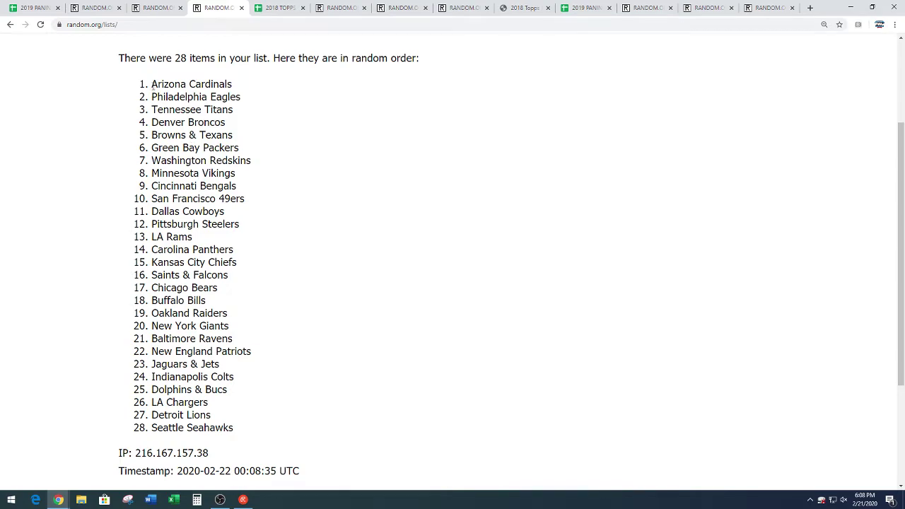
Step: Copy the shuffled team list, headed by Arizona Cardinals
{"action": "left_click_drag", "start_coordinate": [152, 84], "coordinate": [264, 430]}
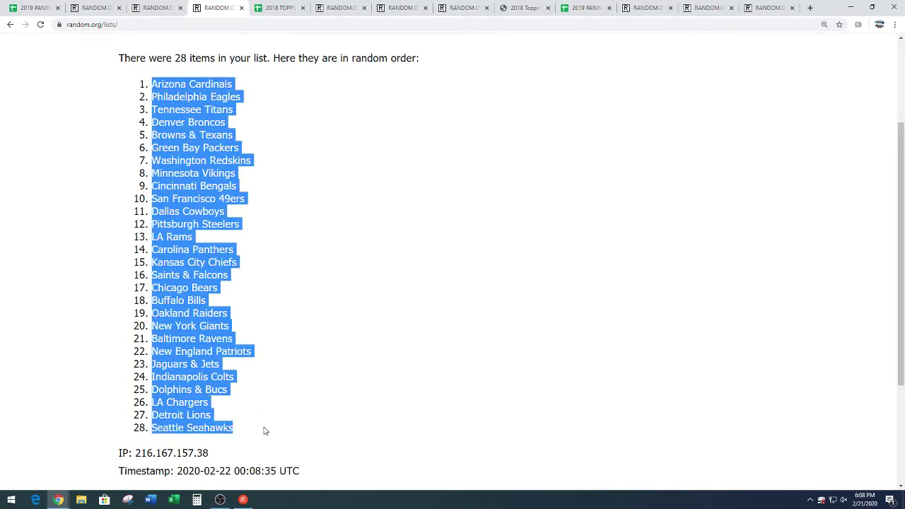
{"action": "right_click", "coordinate": [192, 349]}
{"action": "left_click", "coordinate": [209, 351]}
{"action": "left_click", "coordinate": [256, 335]}
{"action": "scroll", "coordinate": [337, 333], "scroll_direction": "down", "scroll_amount": 2}
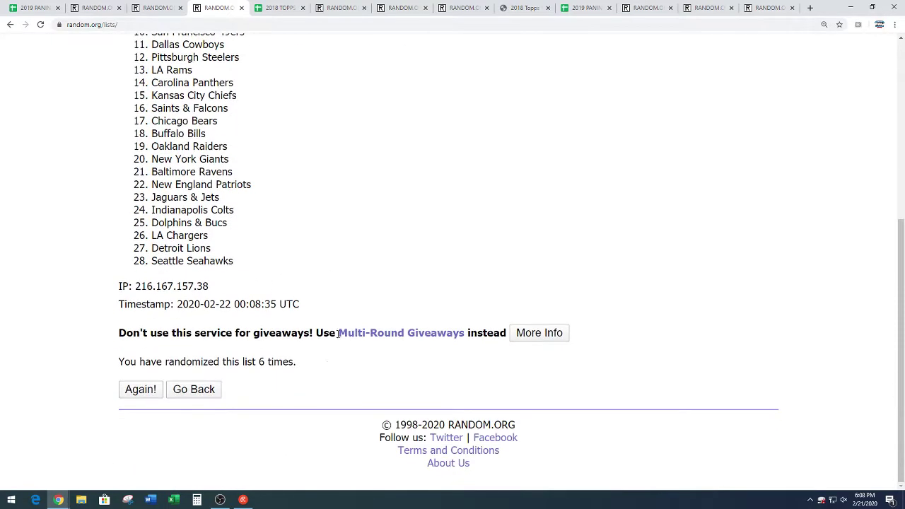
{"action": "left_click_drag", "start_coordinate": [256, 364], "coordinate": [325, 367]}
{"action": "left_click", "coordinate": [346, 297]}
{"action": "triple_click", "coordinate": [349, 277]}
{"action": "scroll", "coordinate": [355, 259], "scroll_direction": "up", "scroll_amount": 2}
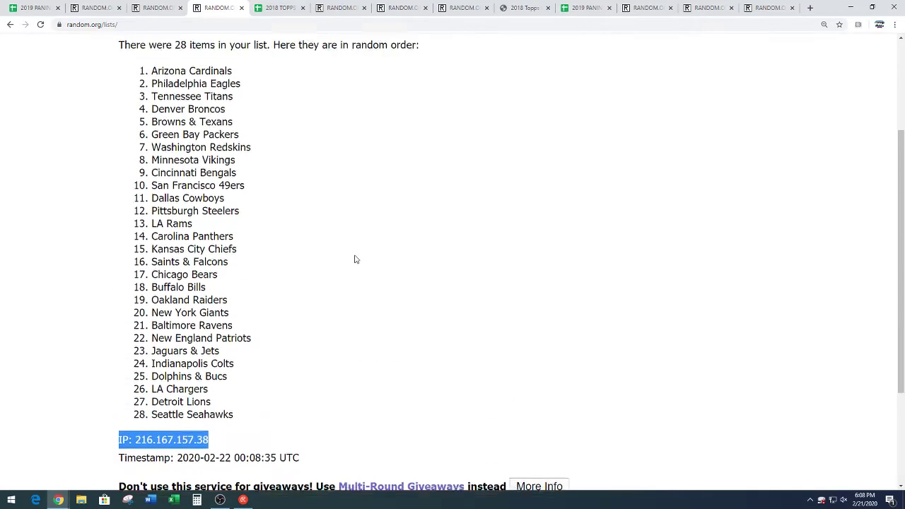
{"action": "scroll", "coordinate": [357, 254], "scroll_direction": "up", "scroll_amount": 1}
Step: Paste the 28 shuffled teams into column B starting at B1
{"action": "left_click", "coordinate": [29, 9]}
{"action": "scroll", "coordinate": [201, 309], "scroll_direction": "up", "scroll_amount": 15}
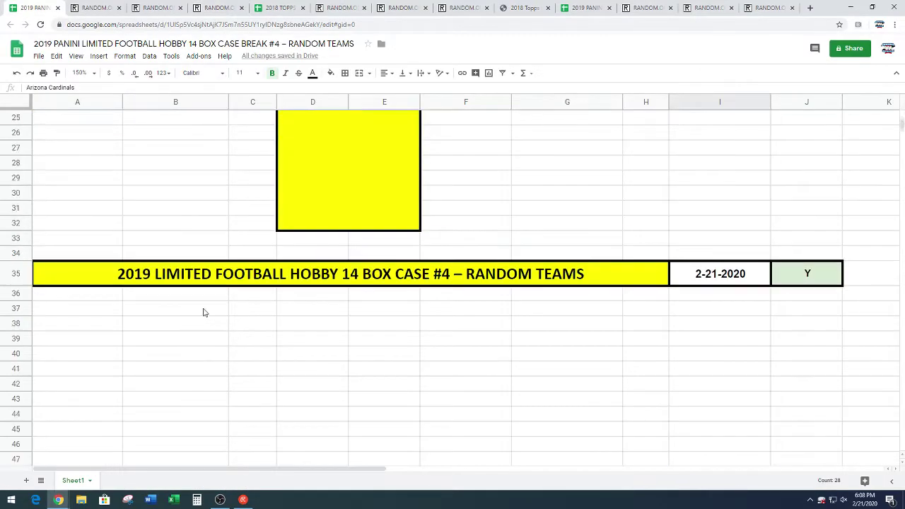
{"action": "left_click", "coordinate": [194, 115]}
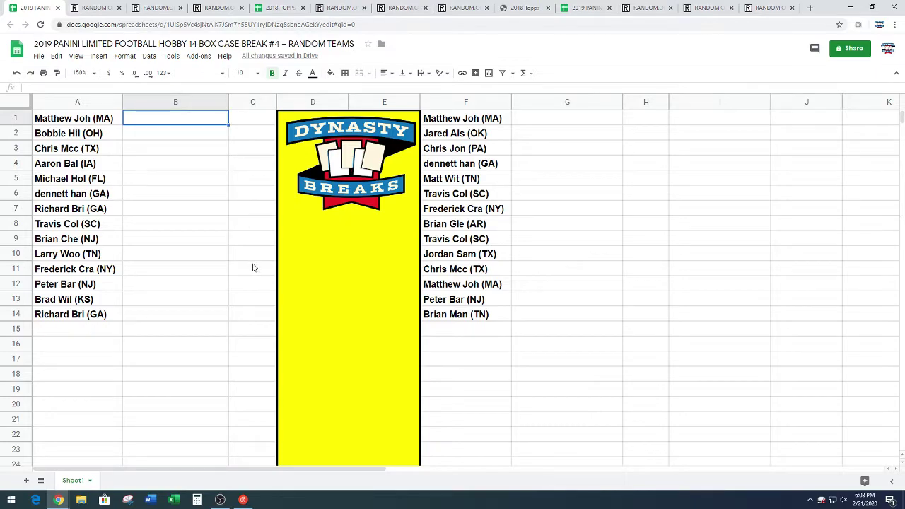
{"action": "key", "text": "ctrl+v"}
{"action": "left_click", "coordinate": [259, 290]}
Step: Move the last 14 teams, B15:B28, into G1:G14
{"action": "scroll", "coordinate": [247, 284], "scroll_direction": "down", "scroll_amount": 2}
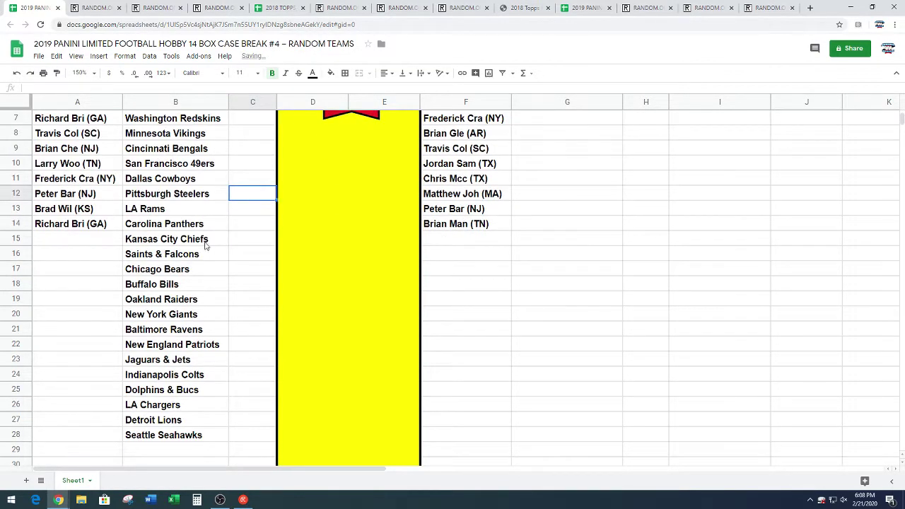
{"action": "left_click_drag", "start_coordinate": [205, 245], "coordinate": [192, 438]}
{"action": "key", "text": "ctrl+c"}
{"action": "scroll", "coordinate": [564, 355], "scroll_direction": "up", "scroll_amount": 2}
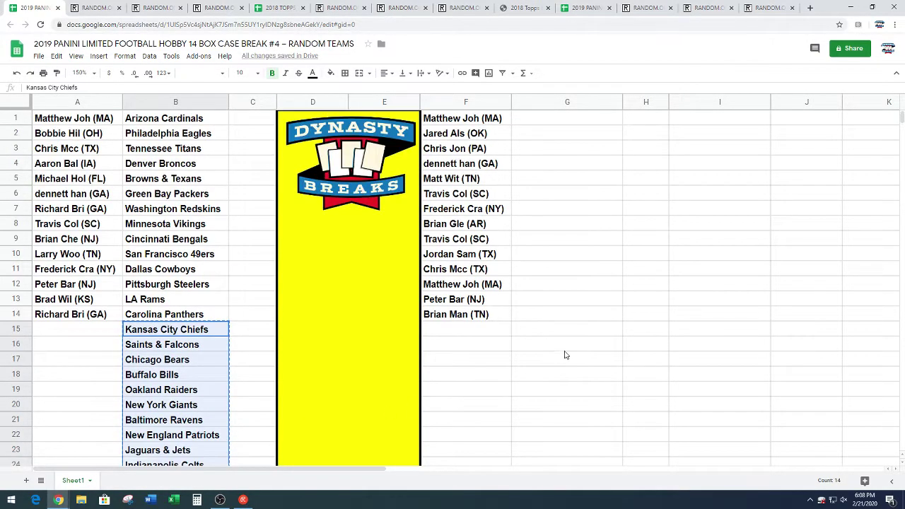
{"action": "left_click", "coordinate": [565, 121]}
{"action": "key", "text": "ctrl+v"}
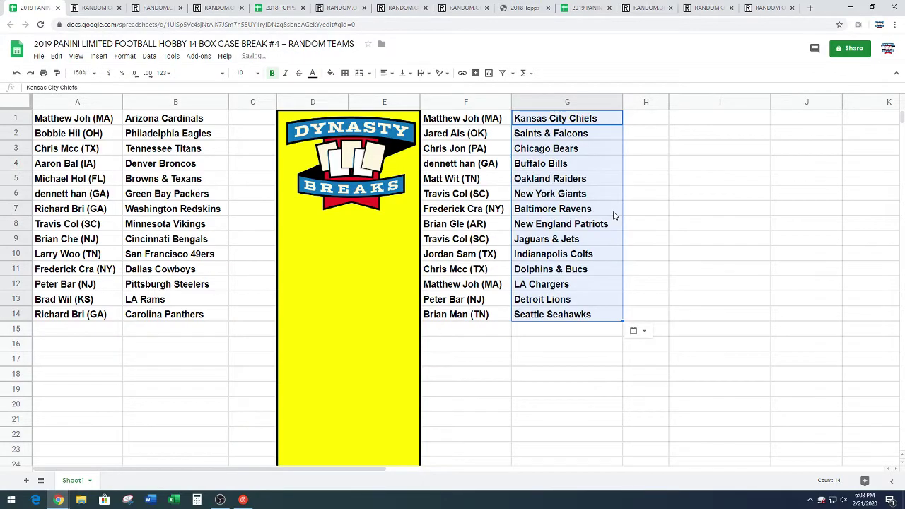
{"action": "left_click", "coordinate": [816, 244]}
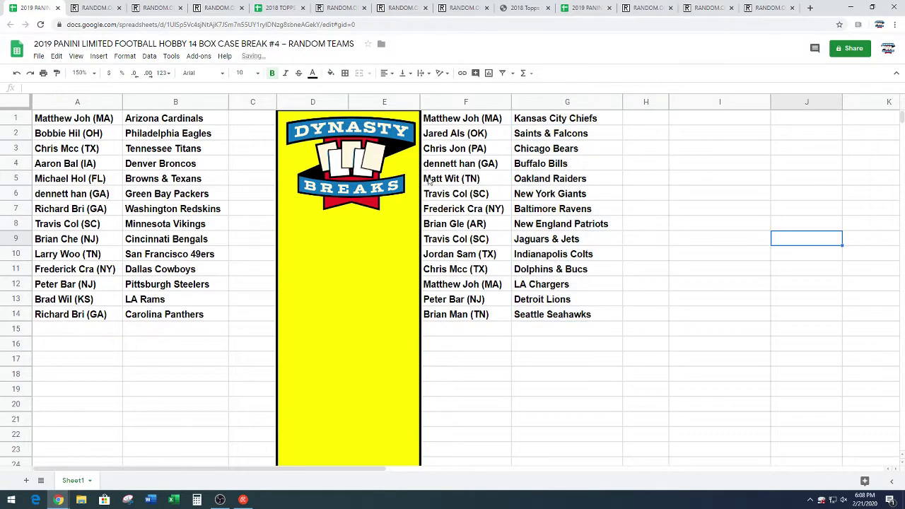
Step: Choose 200% from the toolbar zoom dropdown
{"action": "left_click", "coordinate": [80, 73]}
{"action": "left_click", "coordinate": [83, 179]}
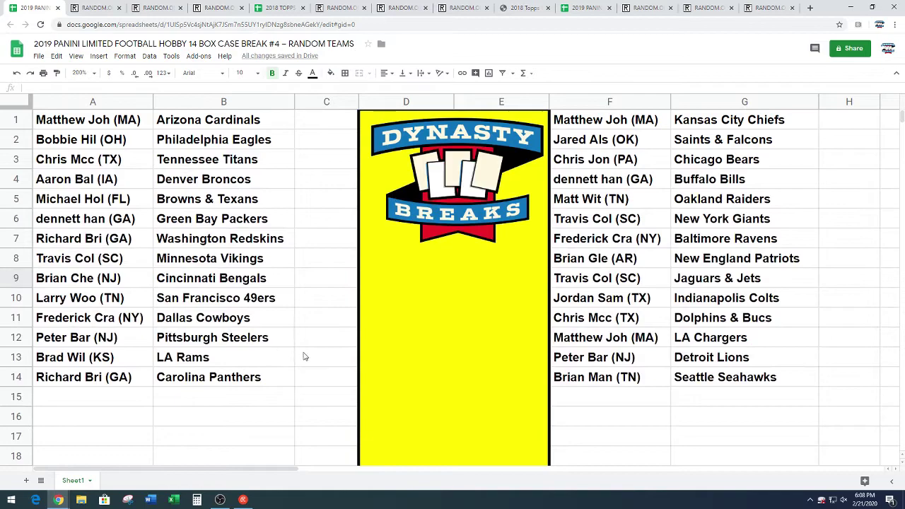